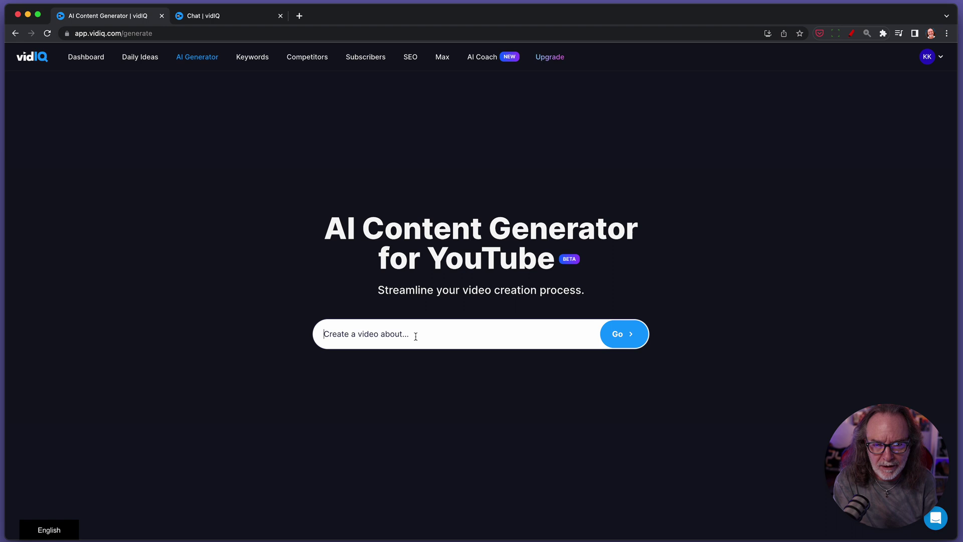
Step: Generate a content package for the idea 'how to use VidIQs Content Generator'
text(how to)
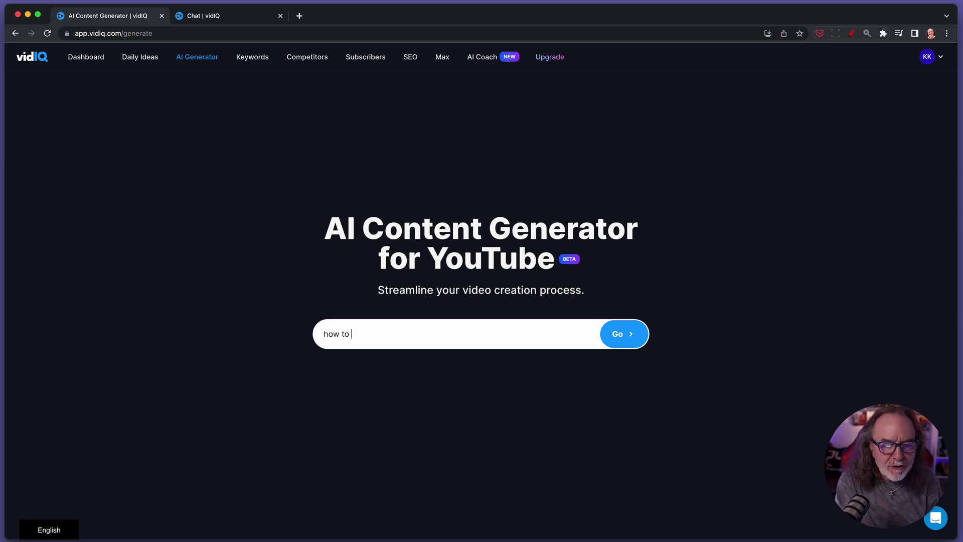
text( use VidIQs)
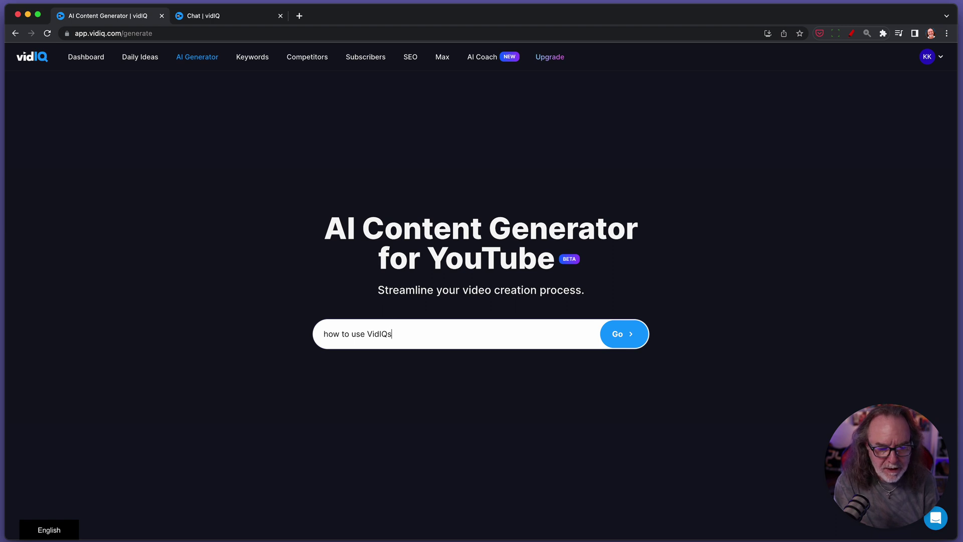
text( Content Generator)
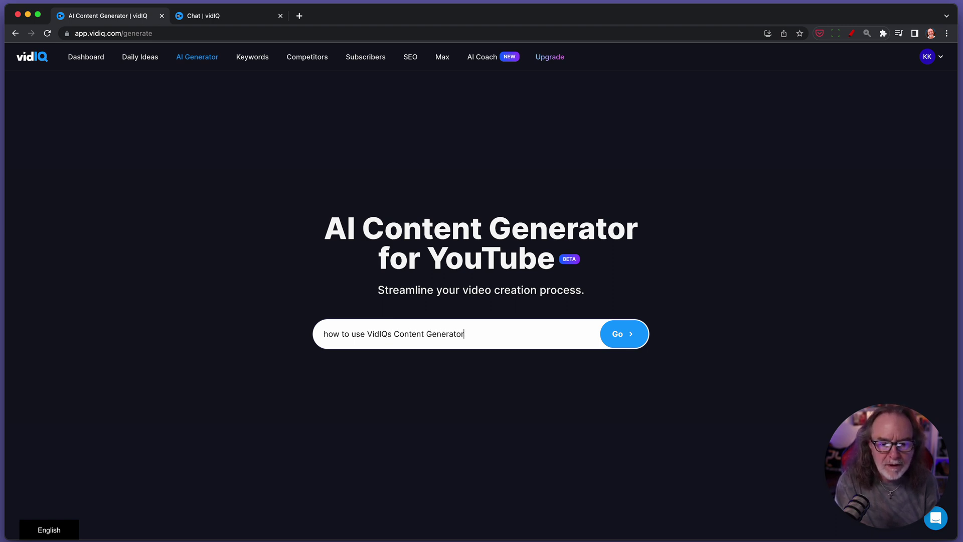
key(Return)
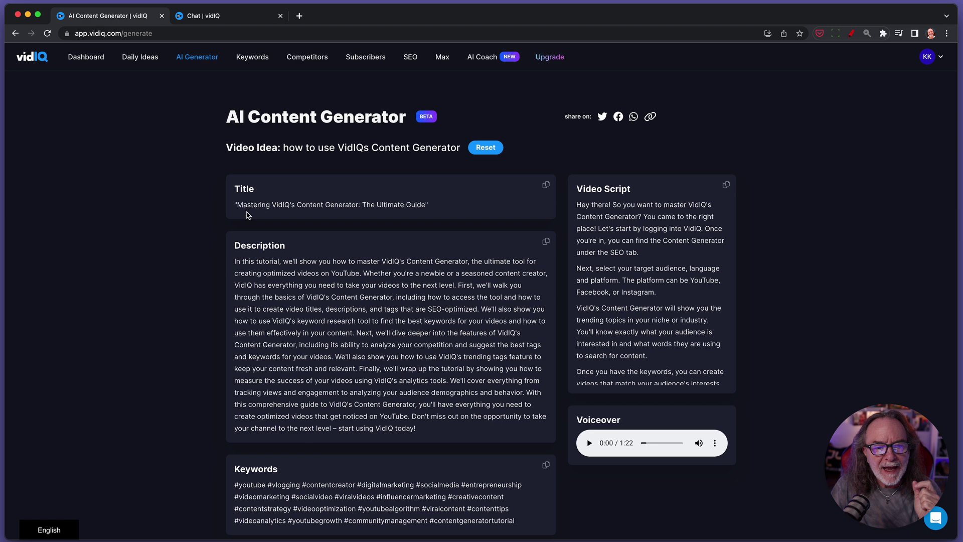
Step: Review the generated results and copy the Description card's text
scroll(292, 299, down, 3)
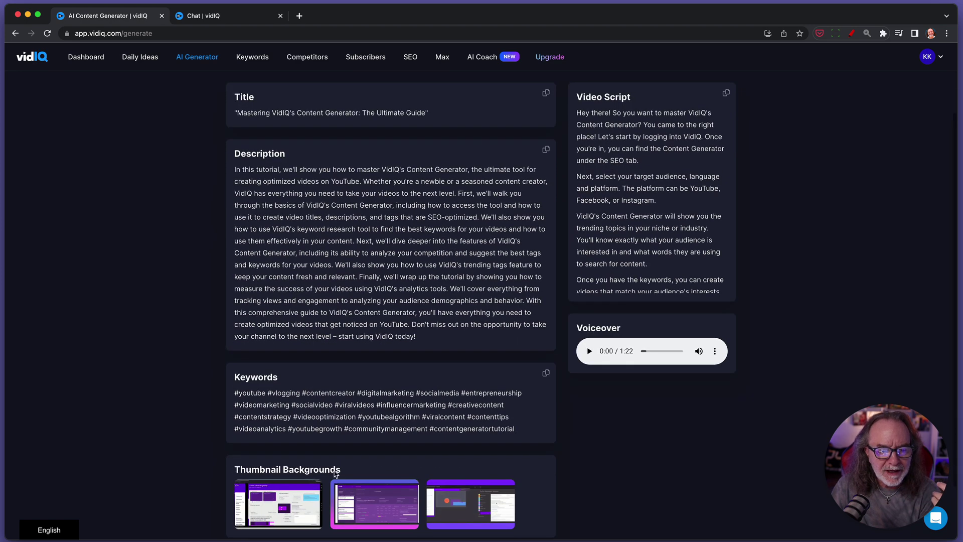
mouse_move(344, 502)
scroll(435, 420, up, 3)
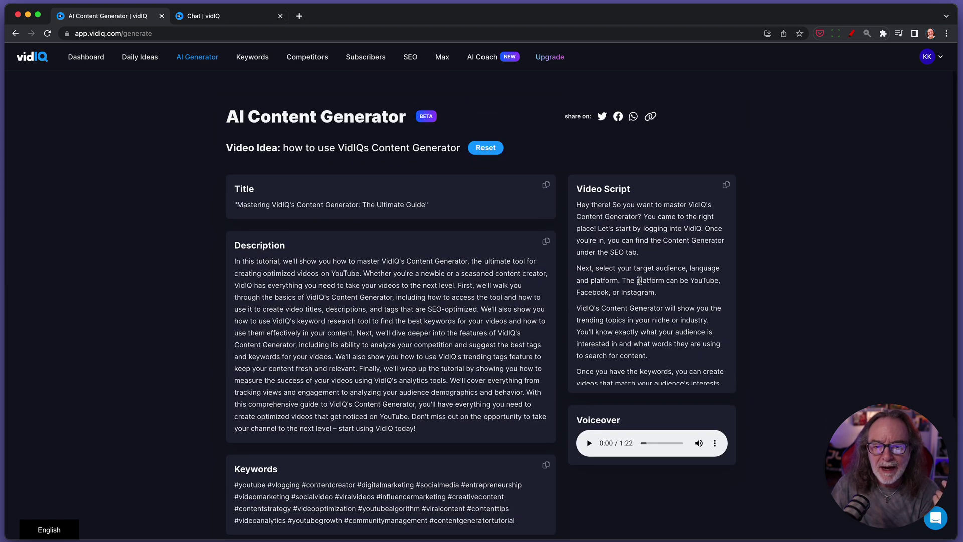
scroll(329, 238, down, 1)
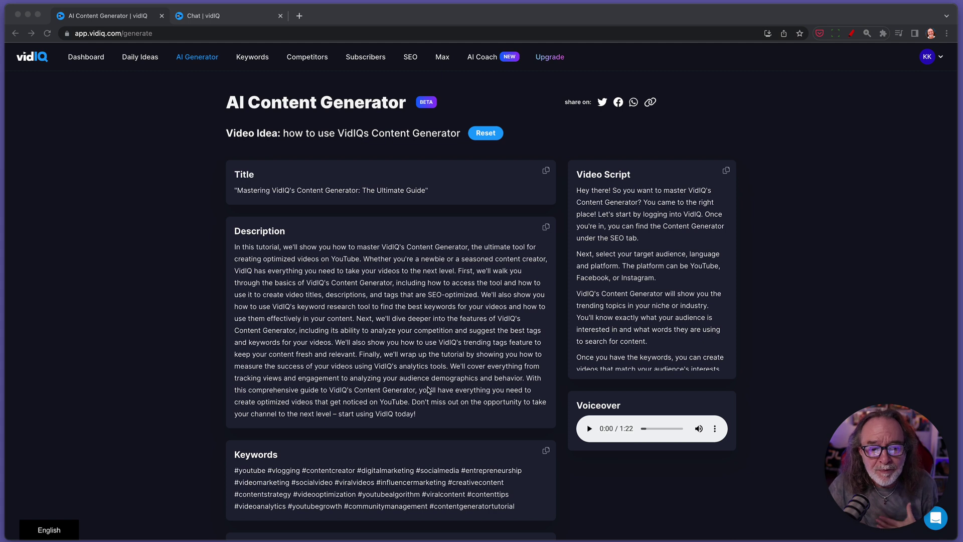
click(546, 226)
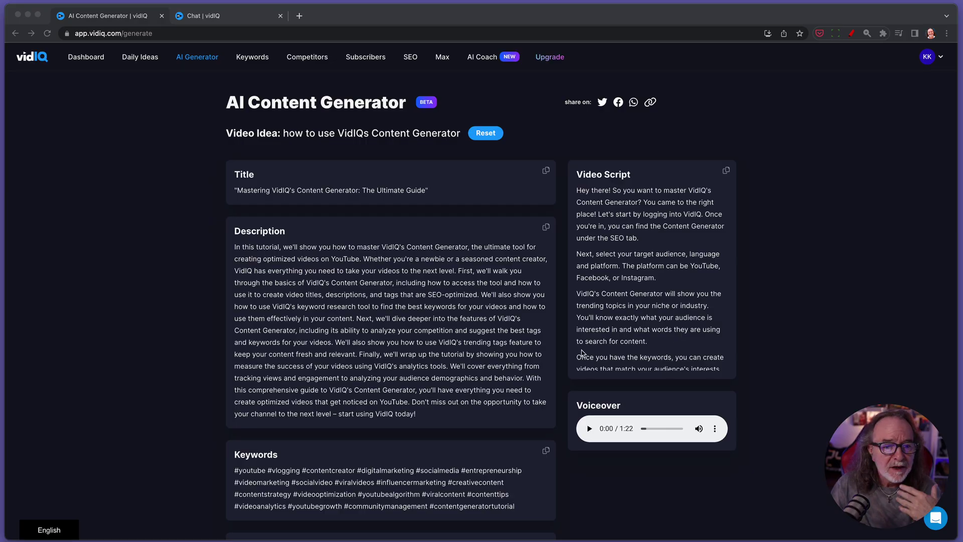
scroll(321, 395, down, 3)
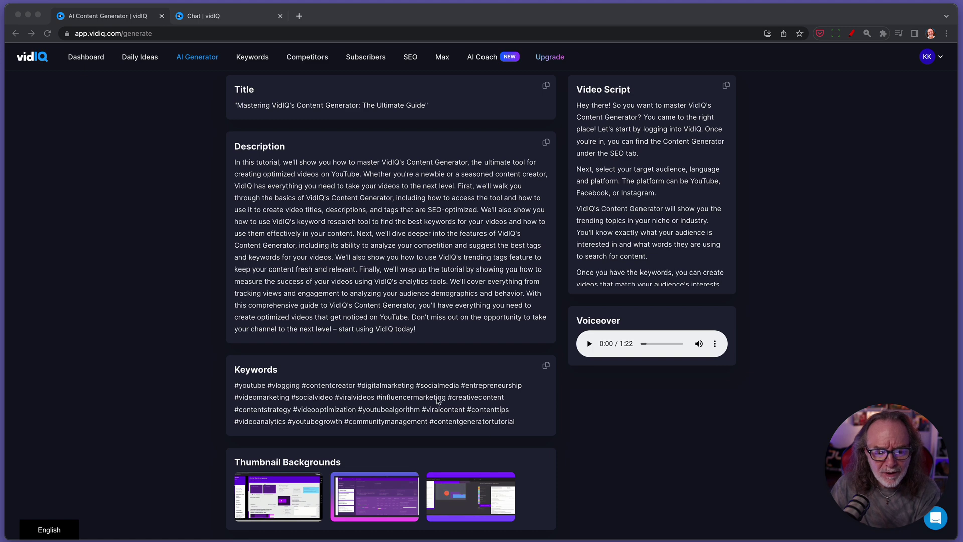
click(294, 504)
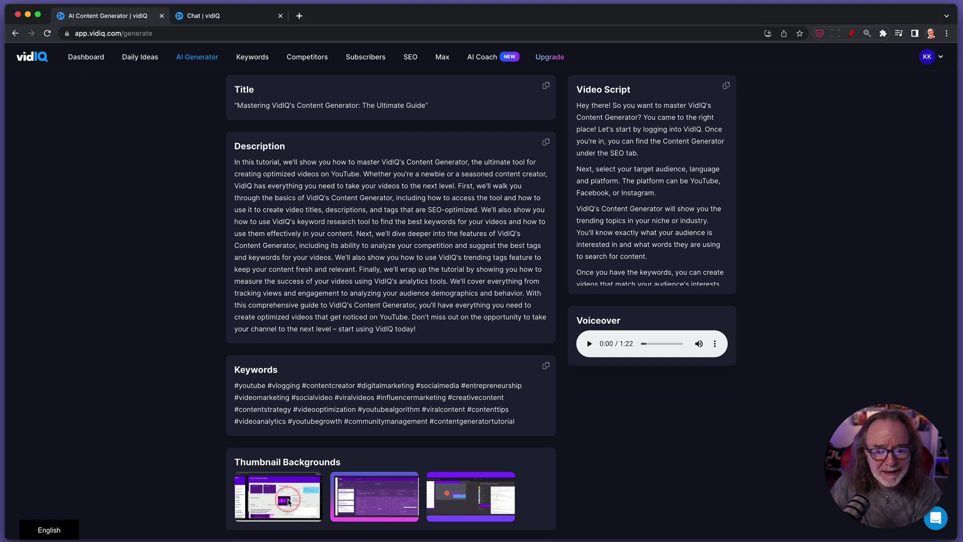
click(295, 504)
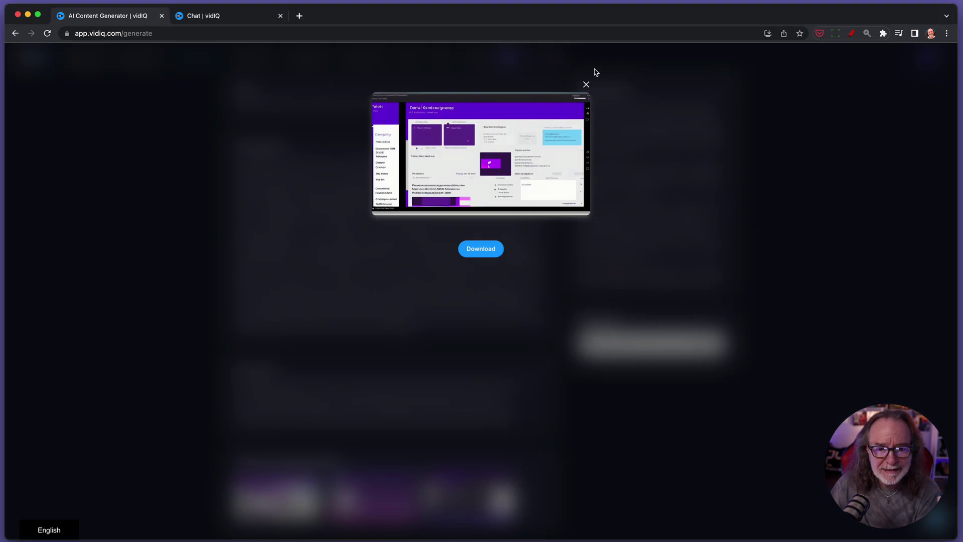
click(585, 84)
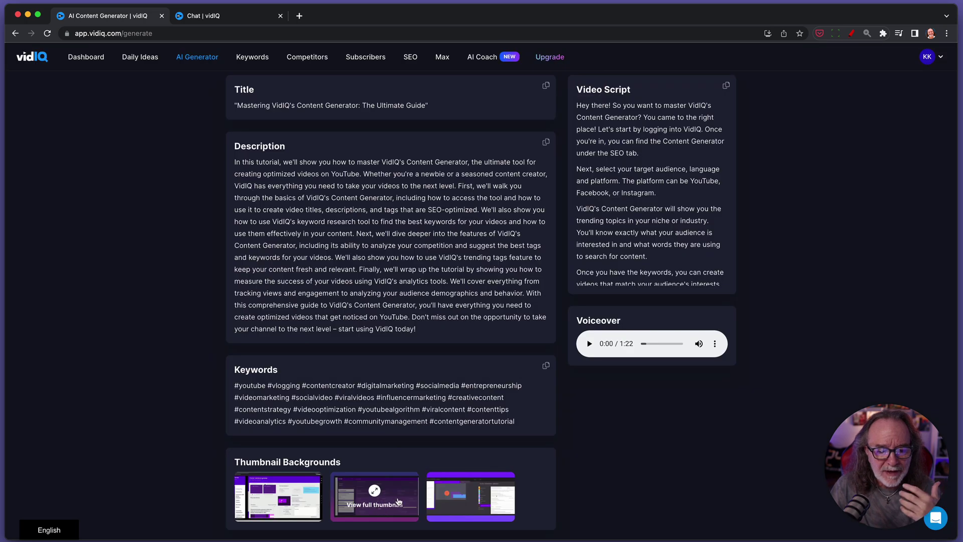
click(464, 487)
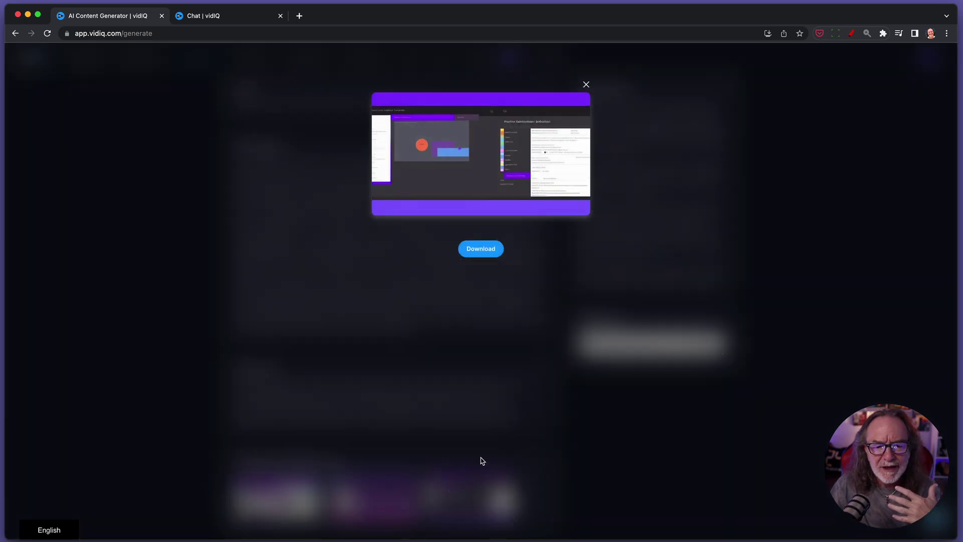
click(585, 84)
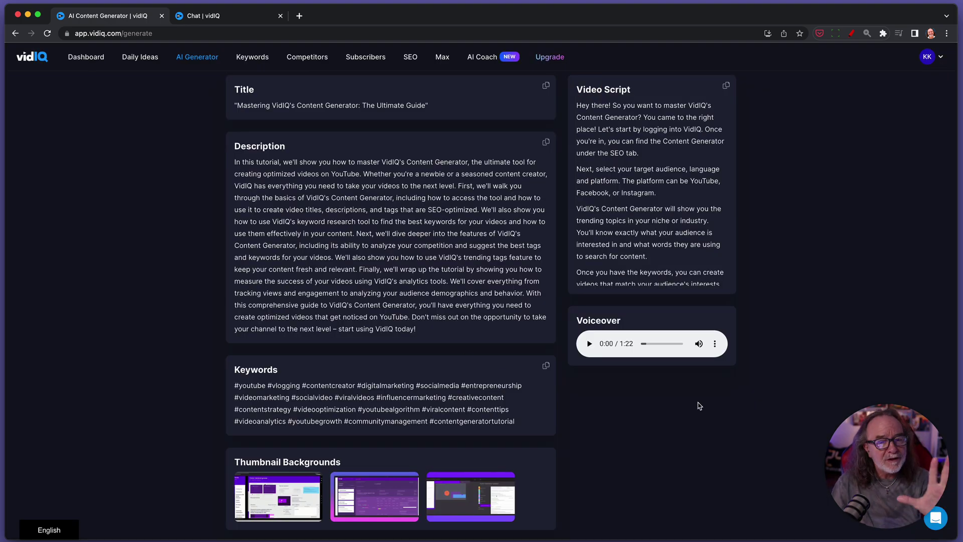
scroll(690, 452, up, 2)
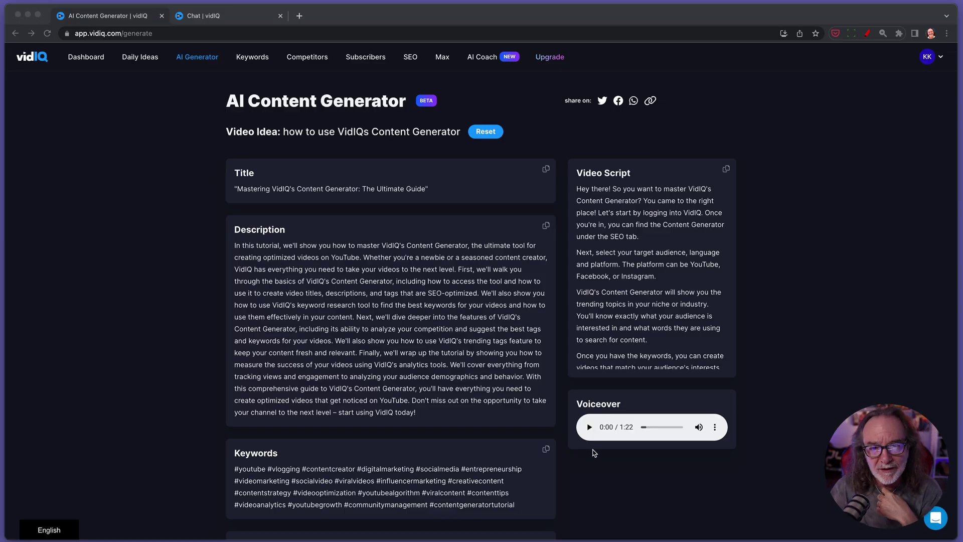
Step: Play, pause and resume the voiceover, then check and dismiss its download and speed options
click(590, 429)
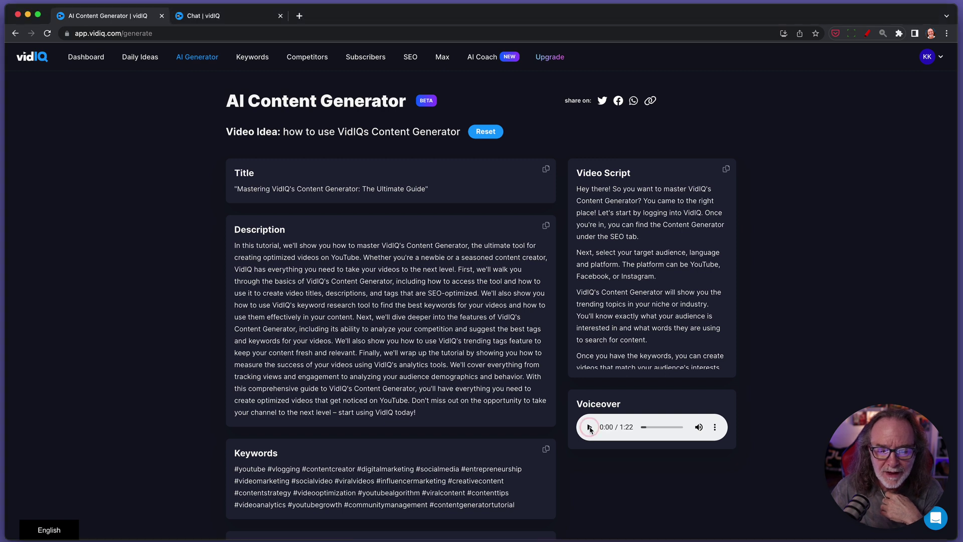
click(589, 427)
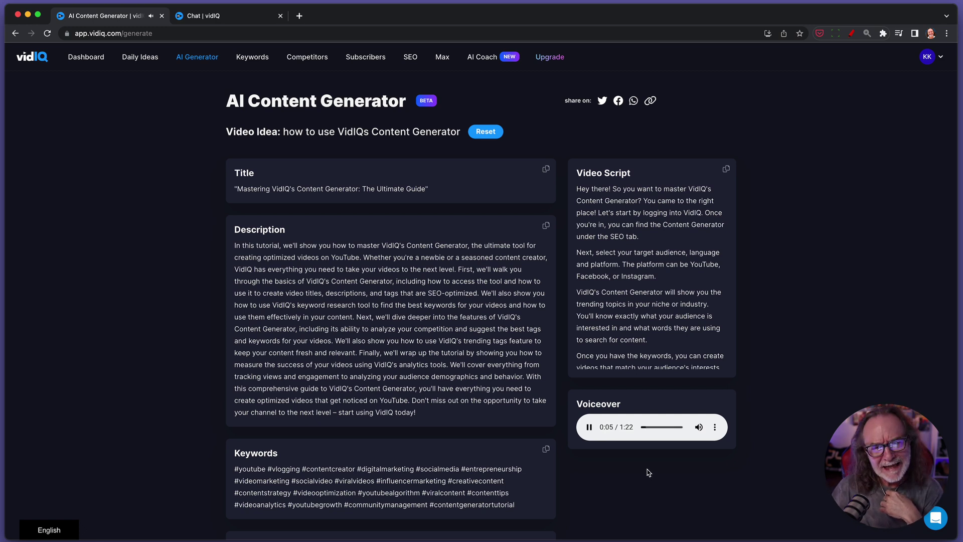
click(590, 427)
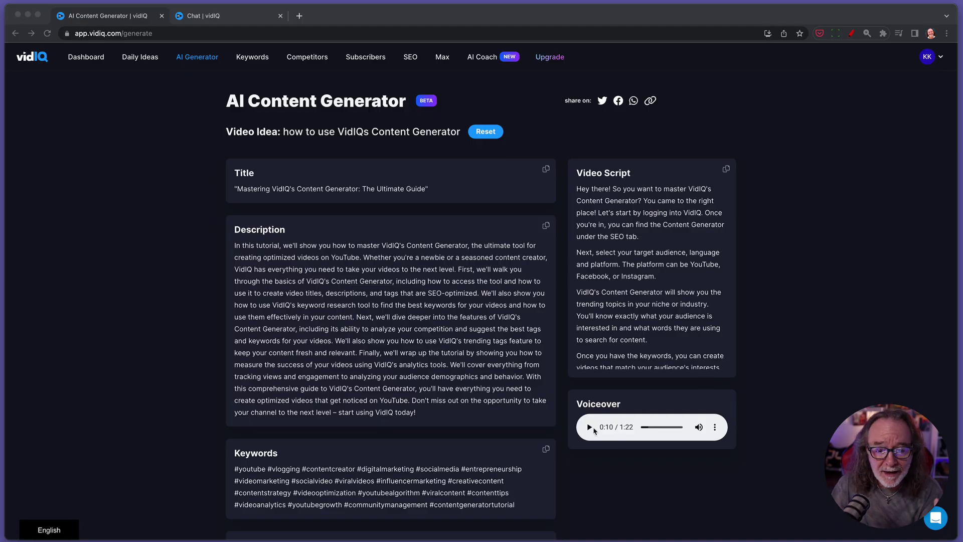
click(588, 427)
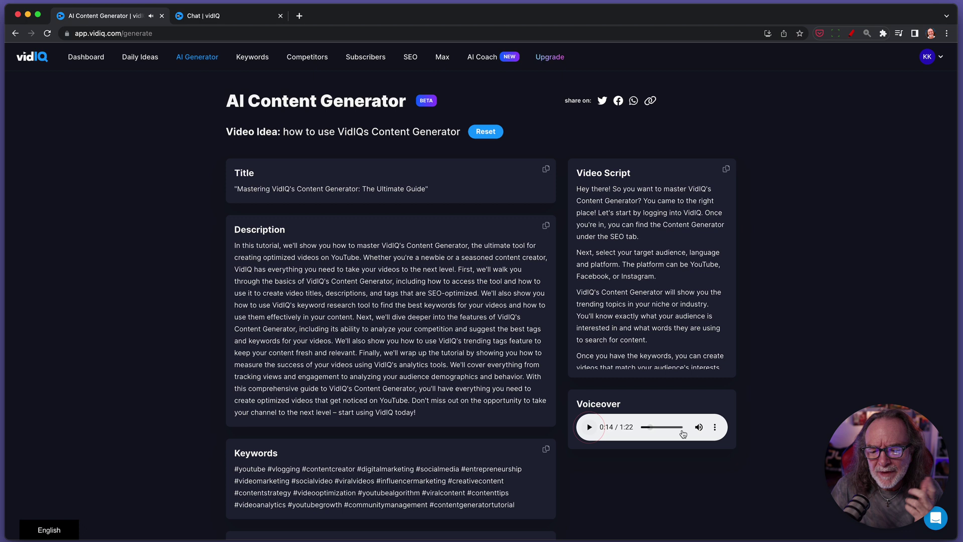
click(715, 428)
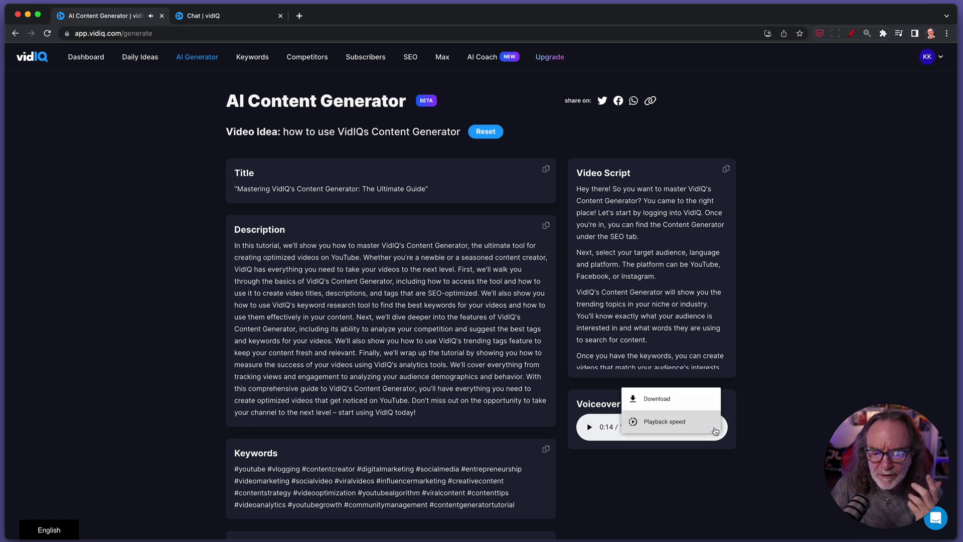
click(664, 457)
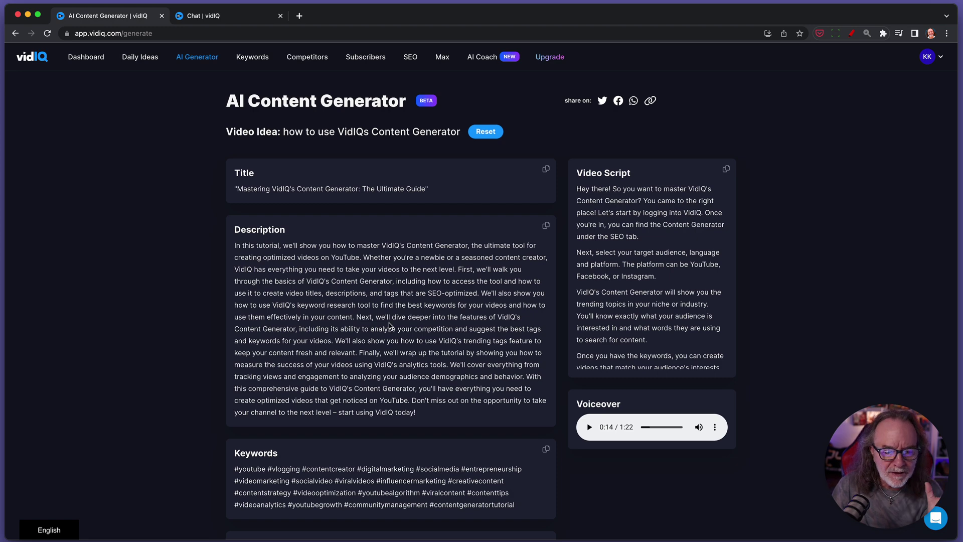
Step: Copy the title 'Mastering VidIQ's Content Generator: The Ultimate Guide' and go to AI Coach
scroll(391, 326, down, 3)
scroll(522, 342, up, 3)
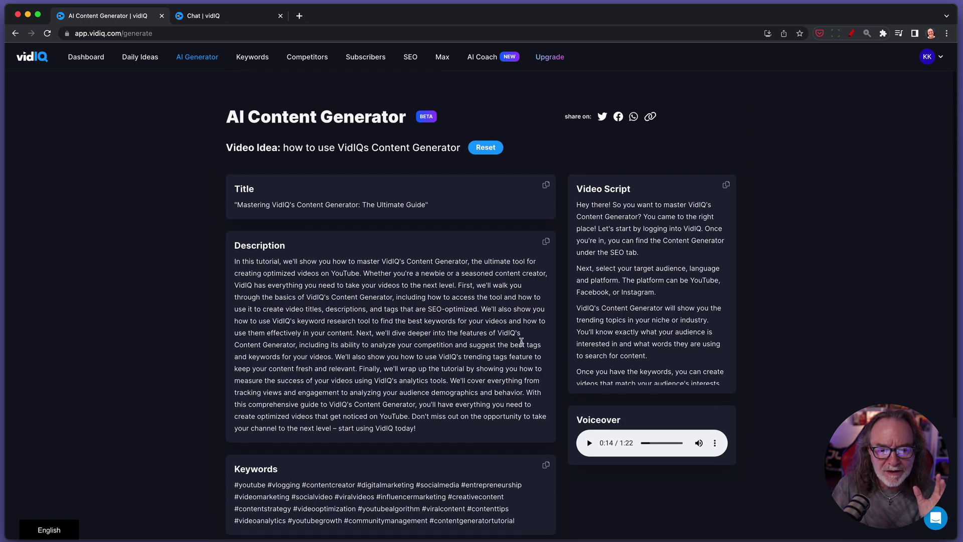
click(546, 185)
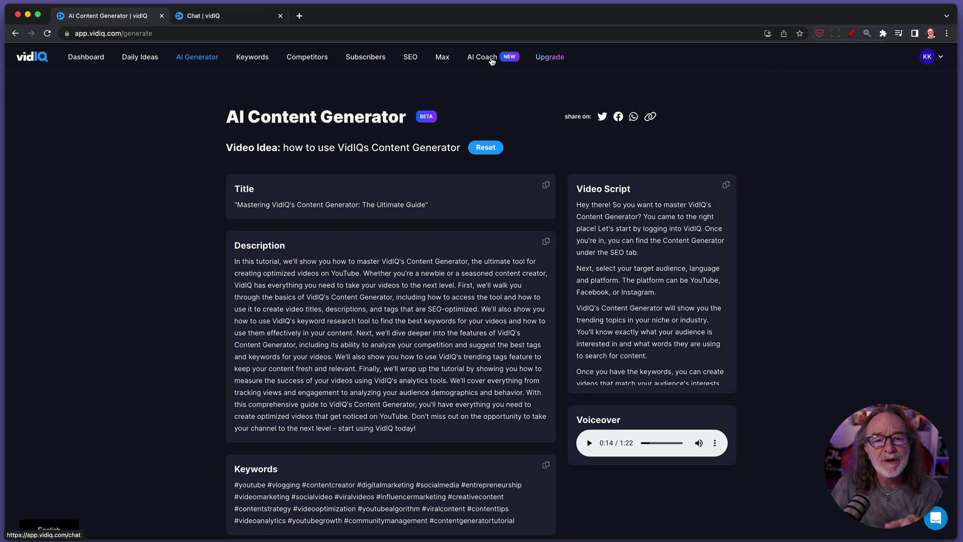
click(203, 16)
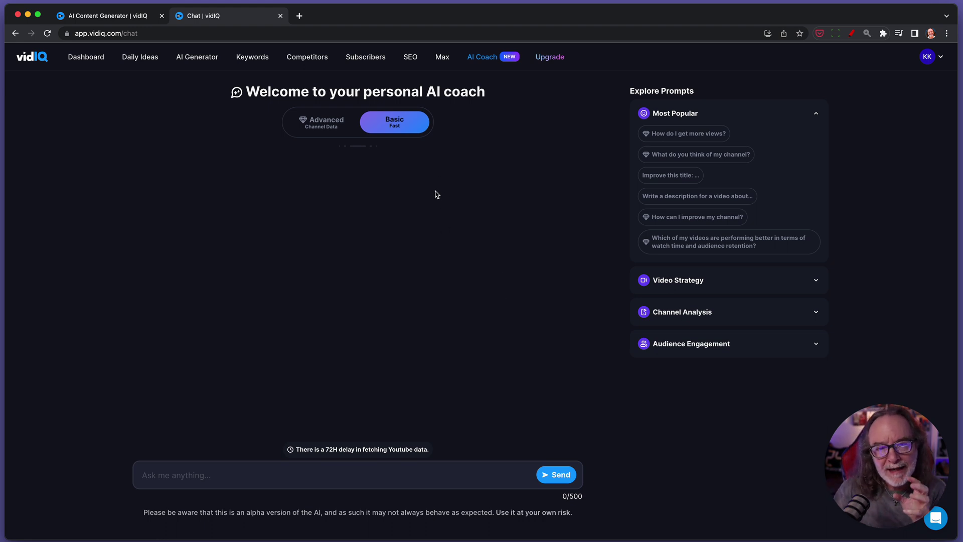
Step: In Basic mode, send 'Improve this title' with the pasted generated title
click(322, 134)
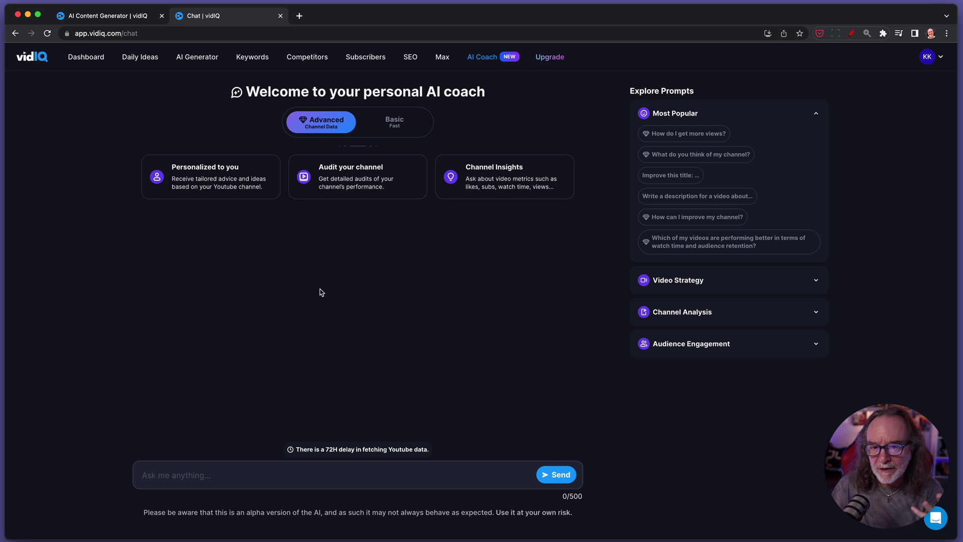
click(393, 126)
click(687, 176)
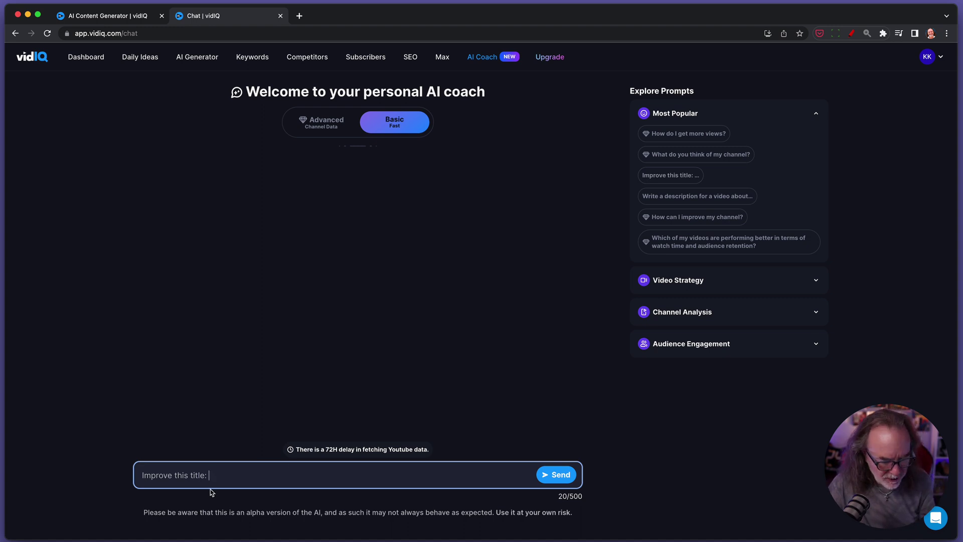
key(super+v)
click(555, 474)
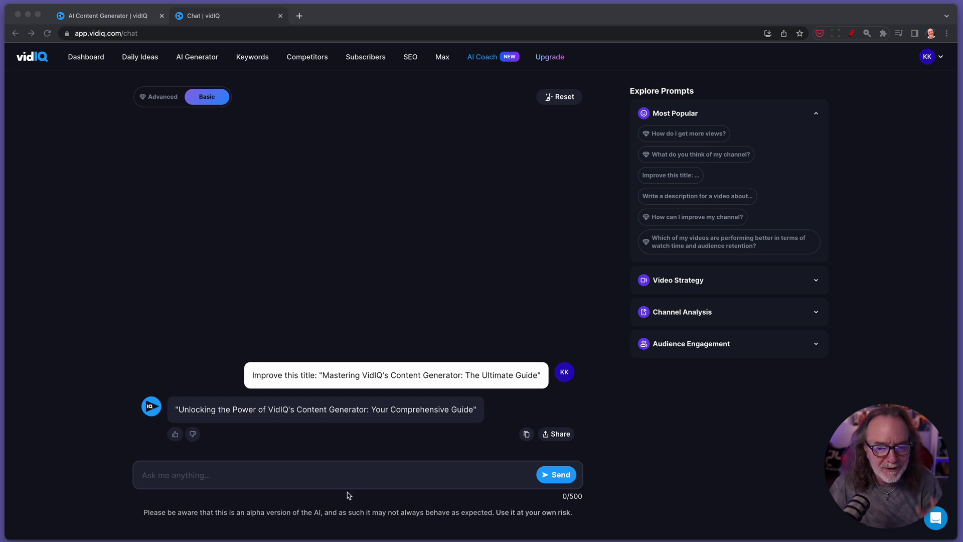
Step: Send the follow-up 'Give me 10 more titles' to the coach
click(366, 474)
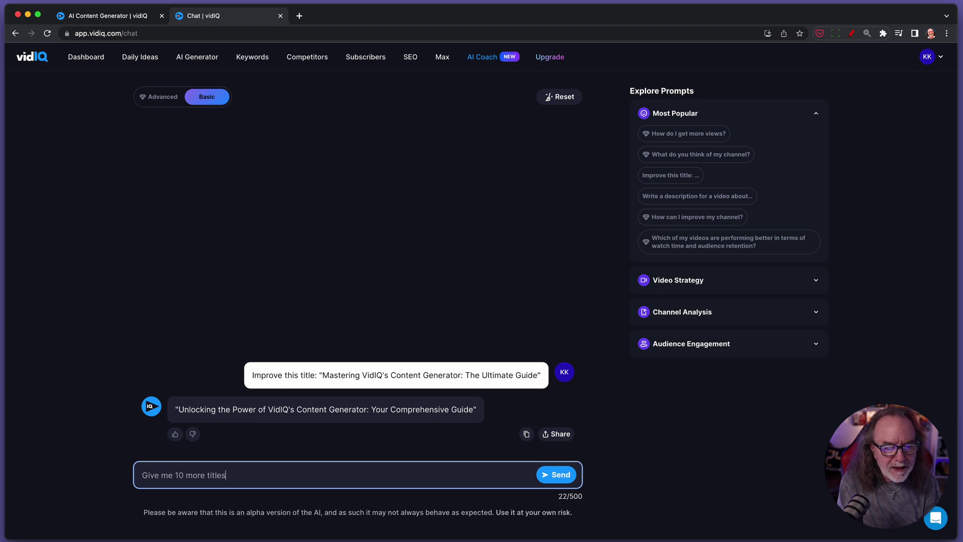
text(Give me 10 more titles)
key(Return)
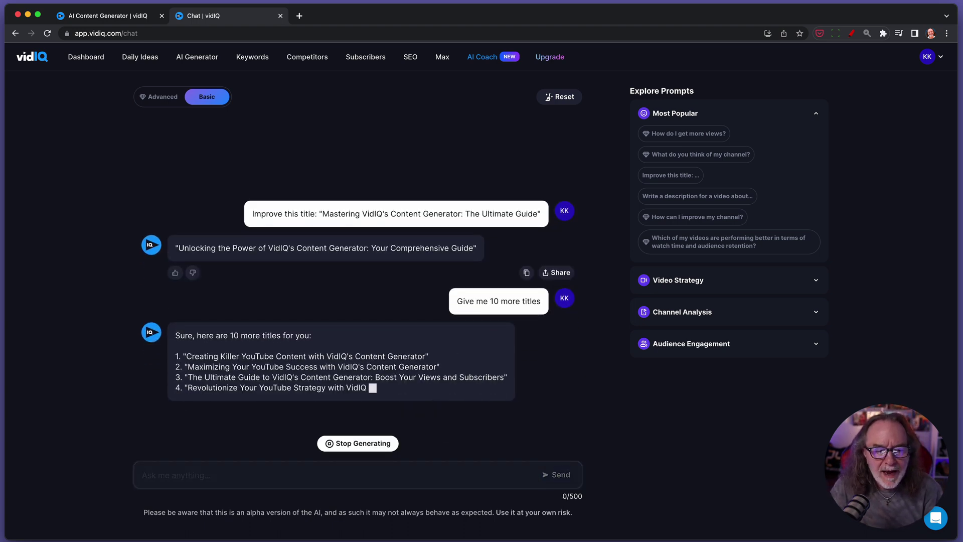